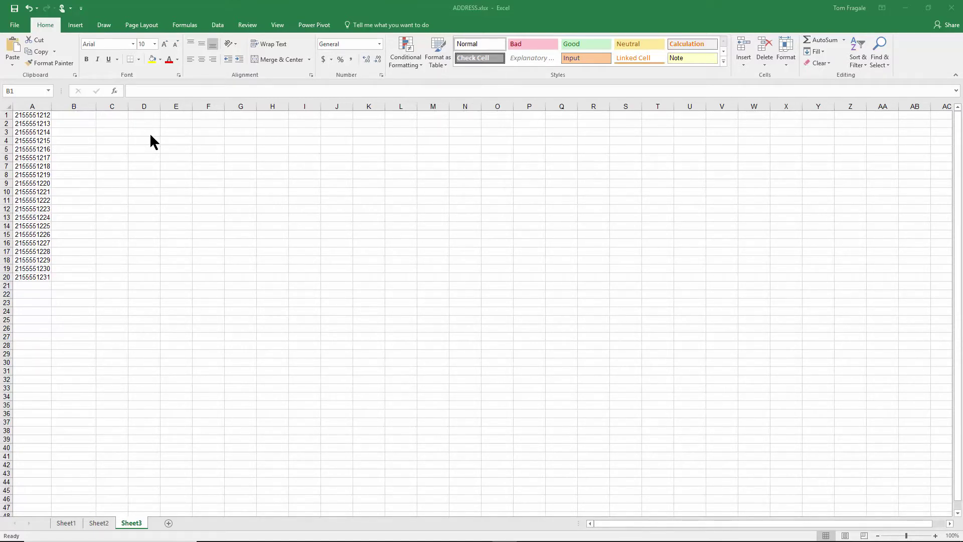
pyautogui.click(75, 114)
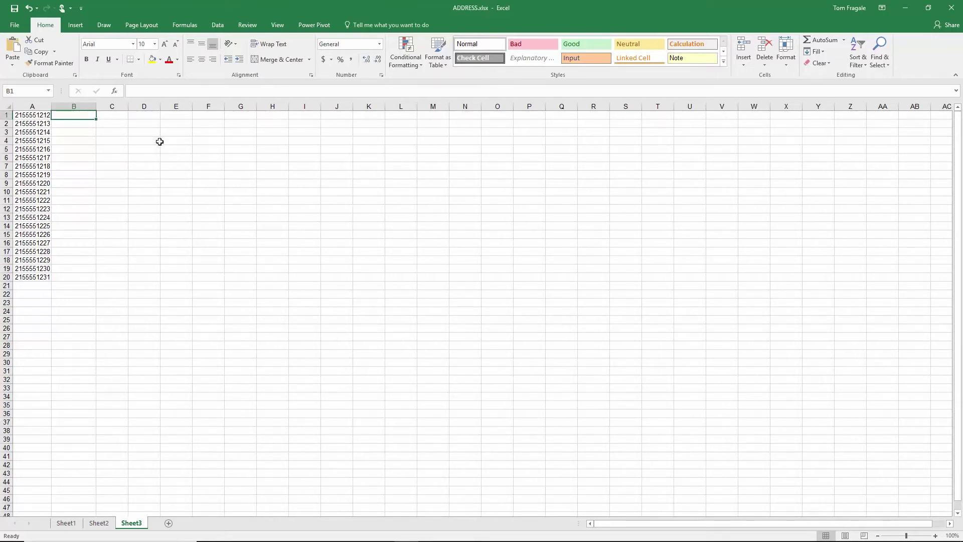
pyautogui.write('(215)')
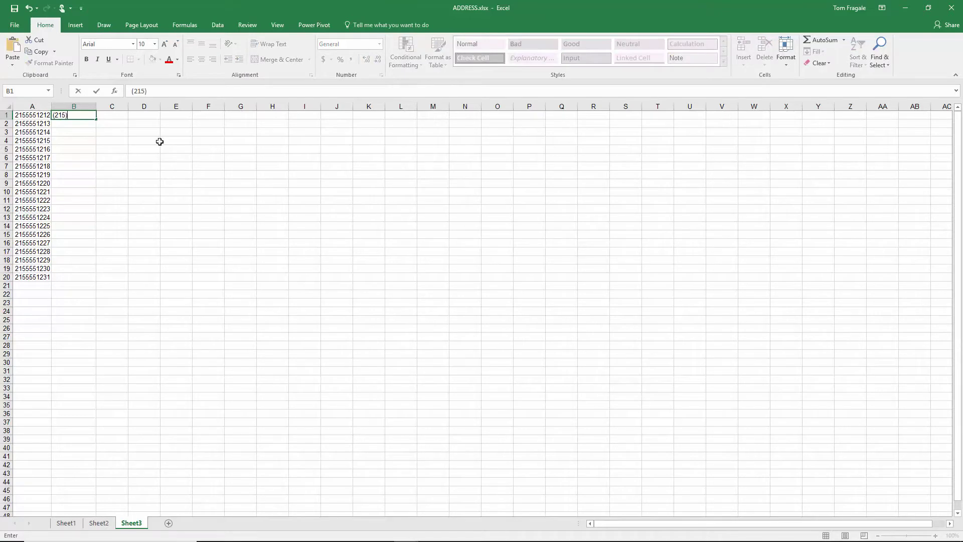
pyautogui.write('555')
pyautogui.write('-12')
pyautogui.write('12')
pyautogui.press('Return')
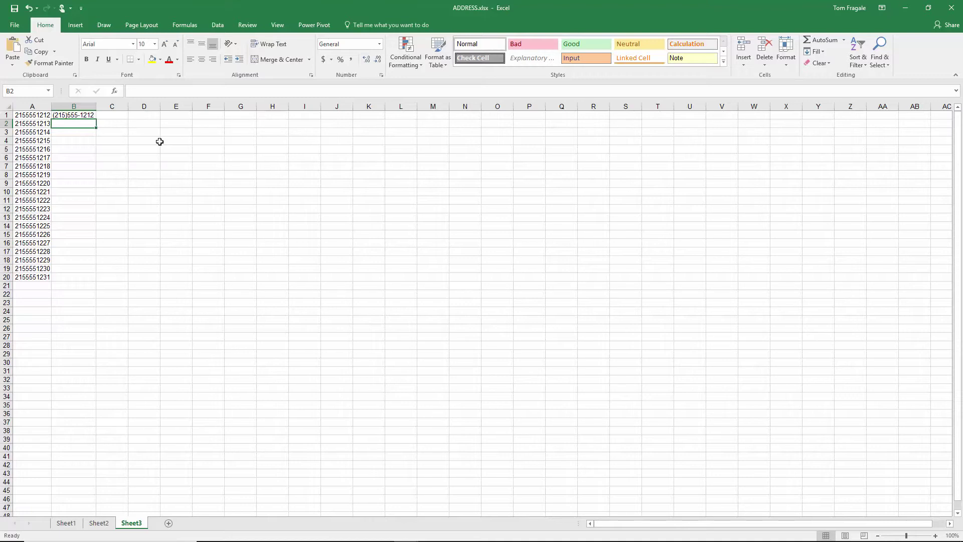
pyautogui.write('(215)555-1213')
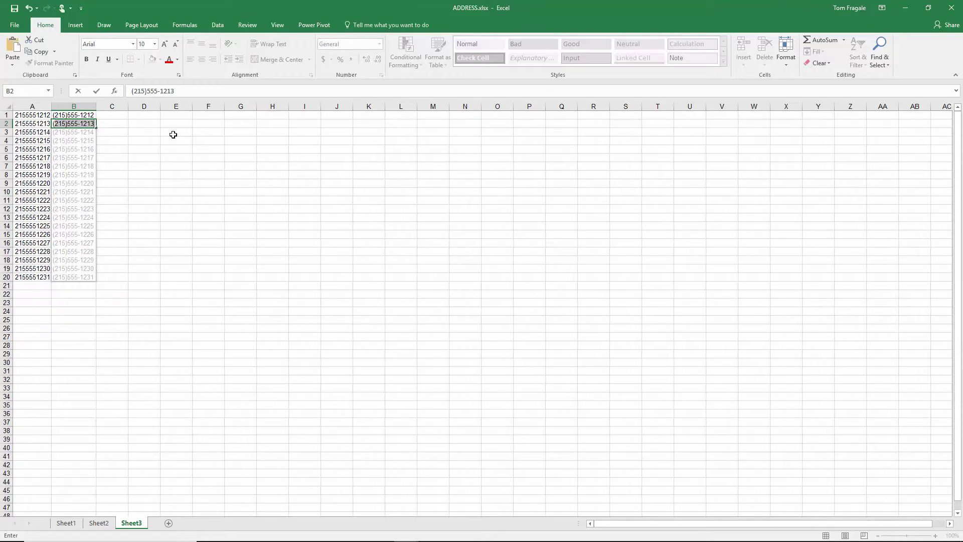
pyautogui.press('Return')
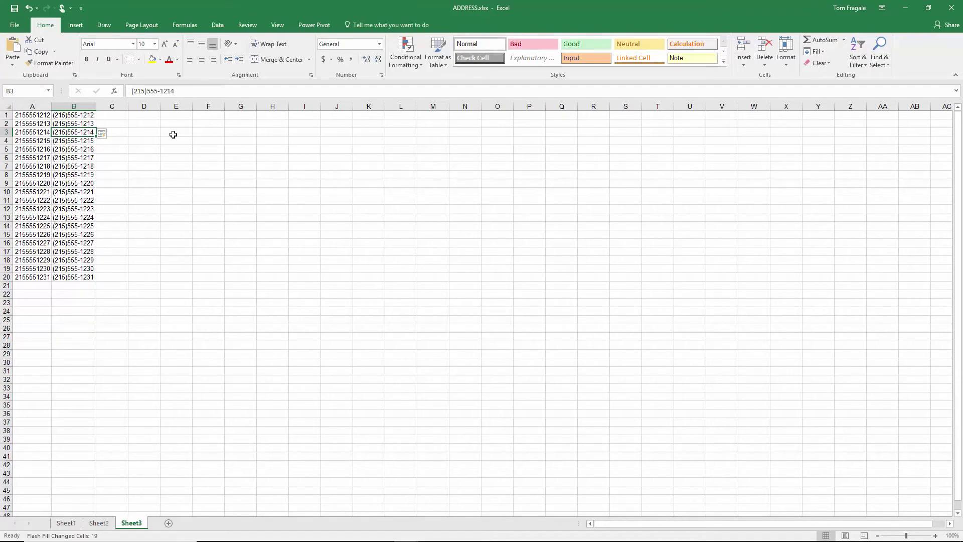
# Step: Undo the filled numbers to empty column B, then re-enter the samples and accept Flash Fill
pyautogui.click(28, 8)
pyautogui.click(29, 7)
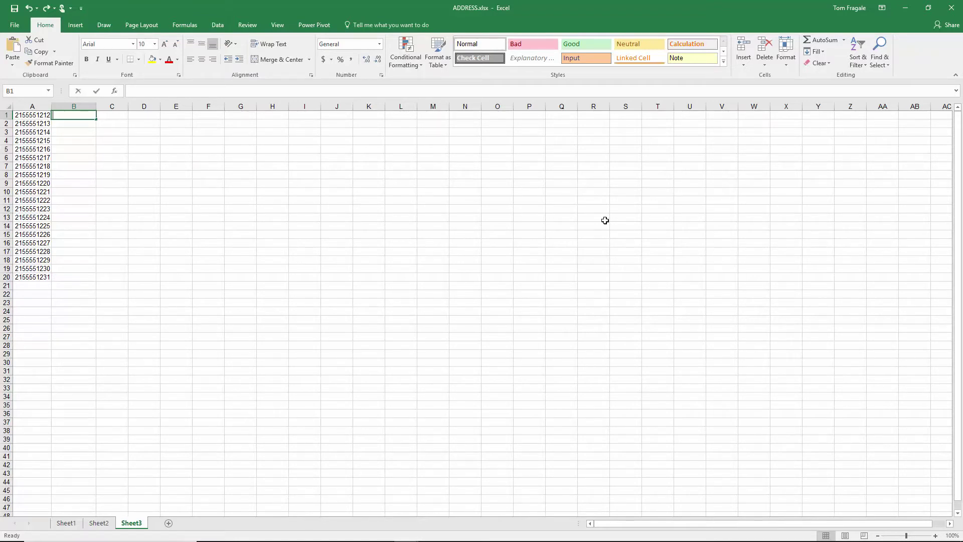
pyautogui.write('(215)')
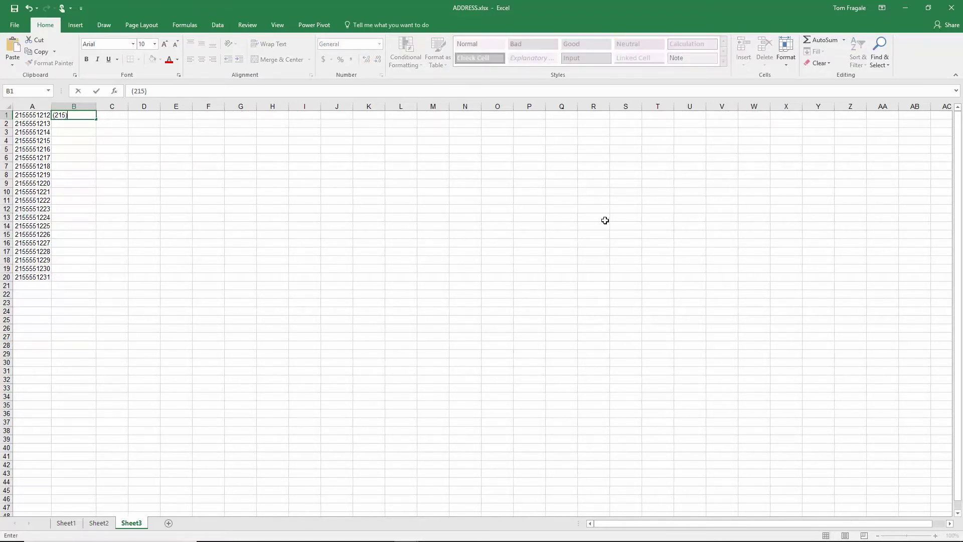
pyautogui.write('555-1')
pyautogui.write('212')
pyautogui.press('Return')
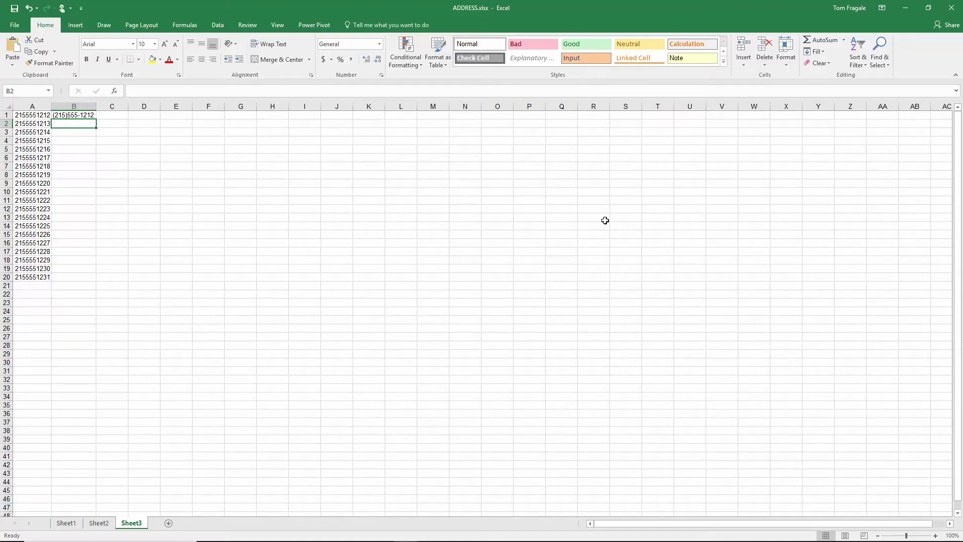
pyautogui.write('(215)555-1213')
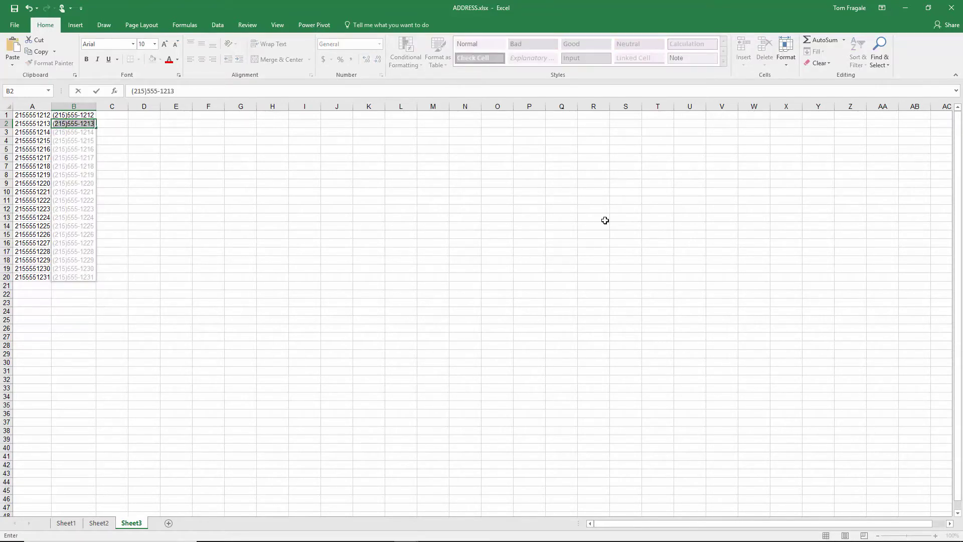
pyautogui.press('Return')
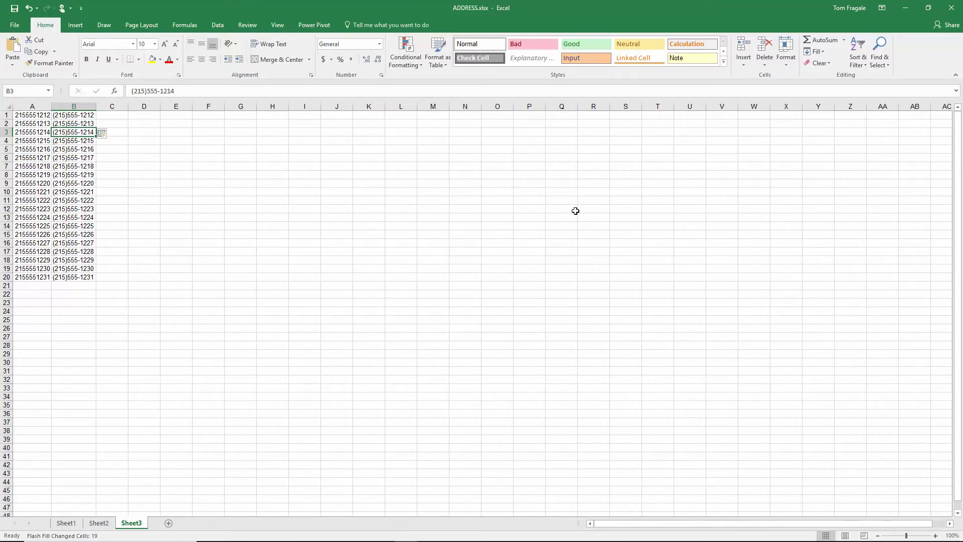
# Step: Show the Advanced page of Excel Options with the Automatically Flash Fill checkbox
pyautogui.click(14, 25)
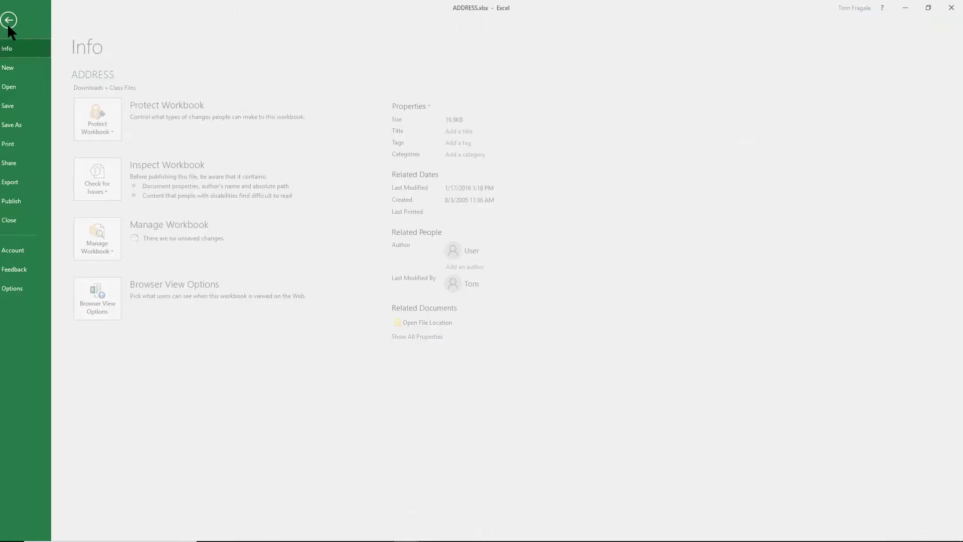
pyautogui.click(23, 288)
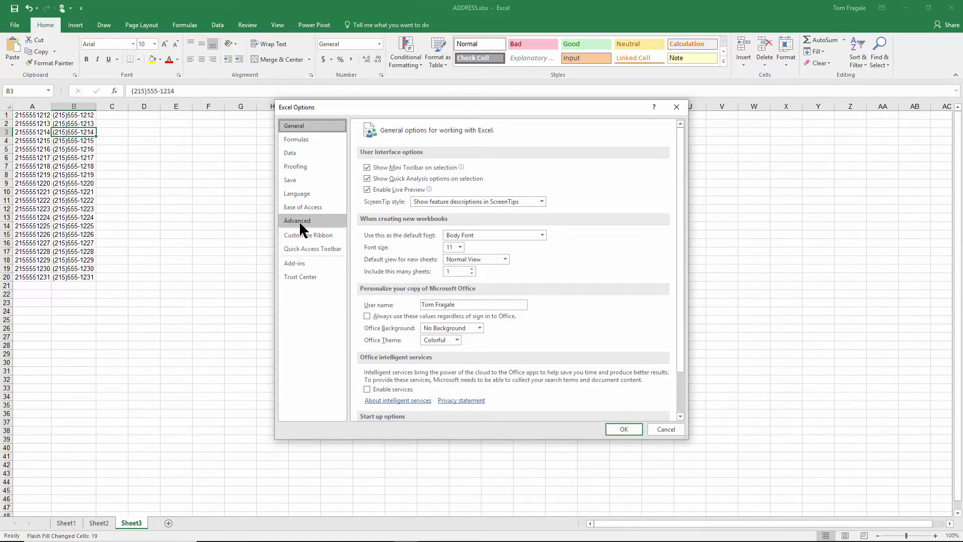
pyautogui.click(298, 220)
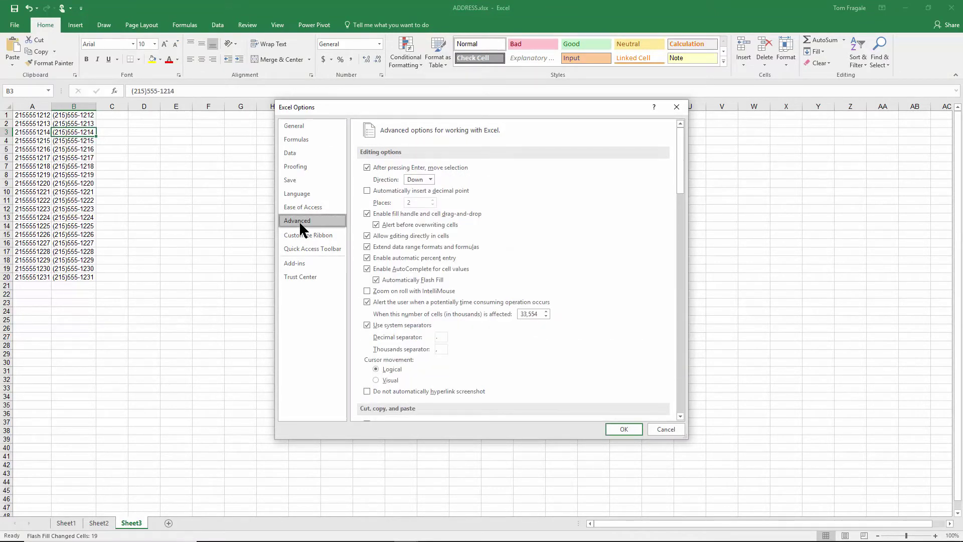